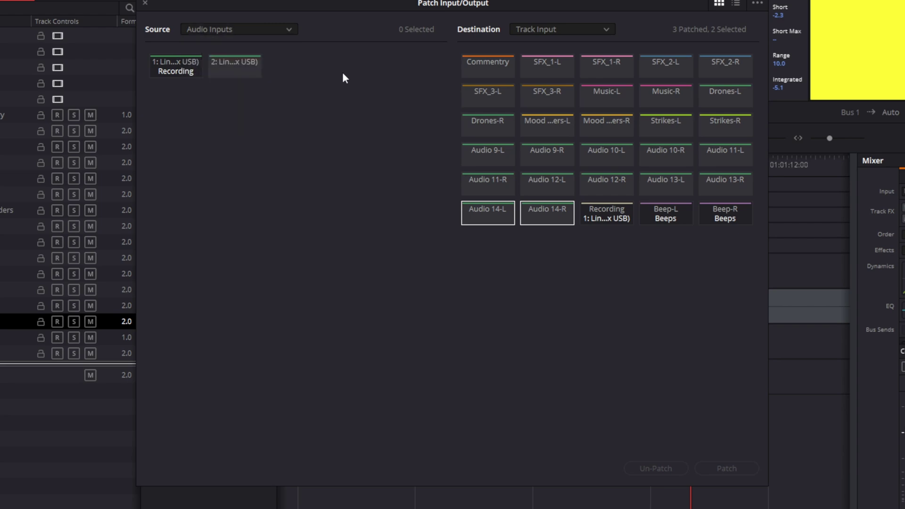
Patch the Recording USB input to the Audio 13 and Audio 14 destination tracks.
left_click(181, 69)
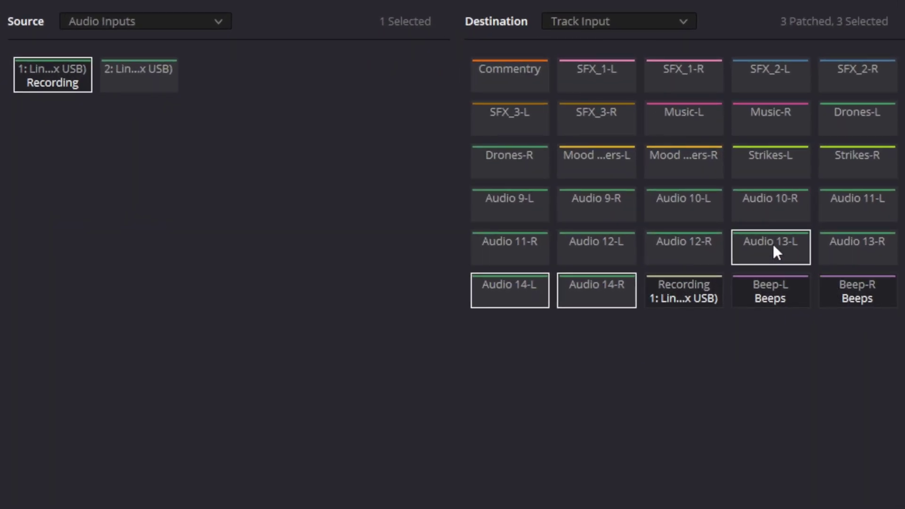
left_click(861, 255)
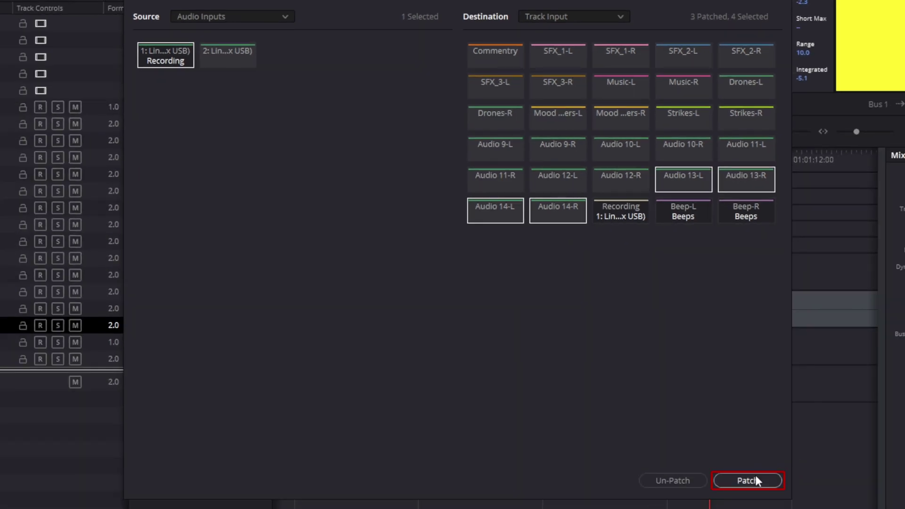
left_click(755, 480)
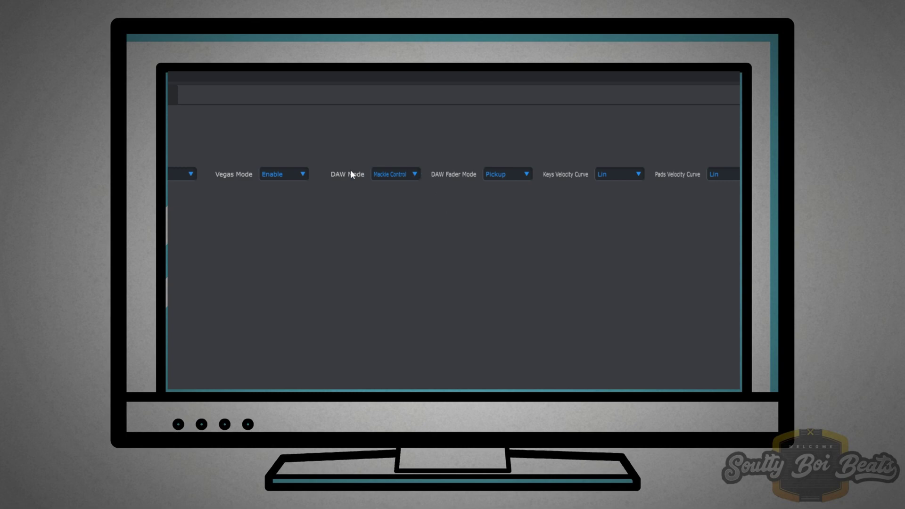
Change DAW Mode to HUI, store it to User 1, then close MIDI Control Center.
left_click(414, 175)
left_click(407, 201)
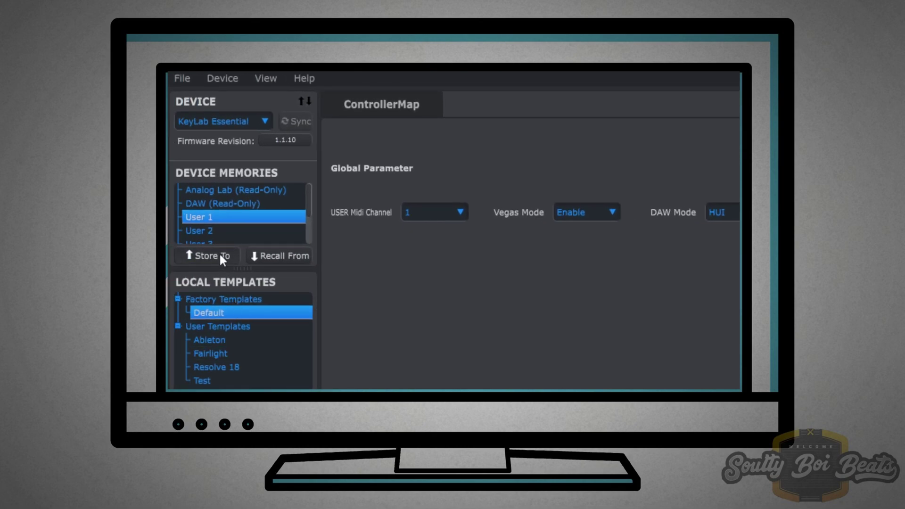
left_click(221, 255)
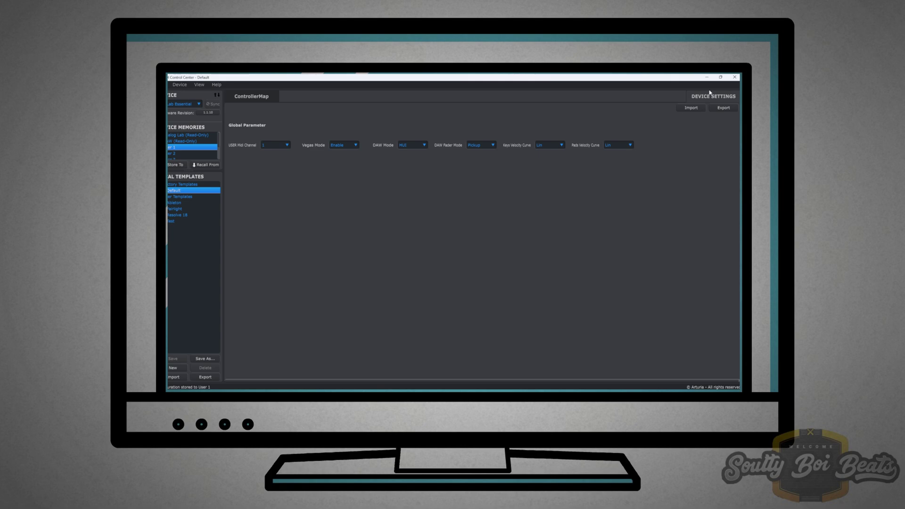
left_click(737, 78)
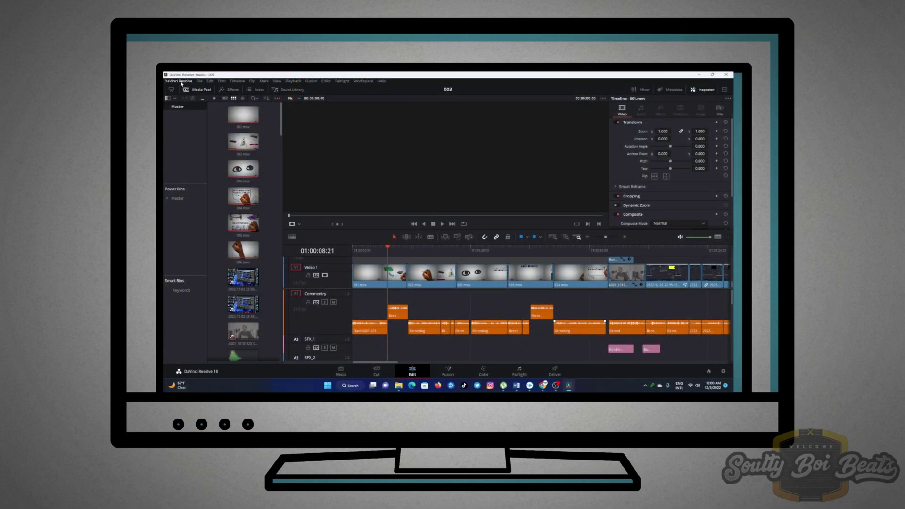
Set the MIDI console to HUI compatible, MIDIIN2 input, KeyLab Essential 61 4 output, and save.
left_click(177, 86)
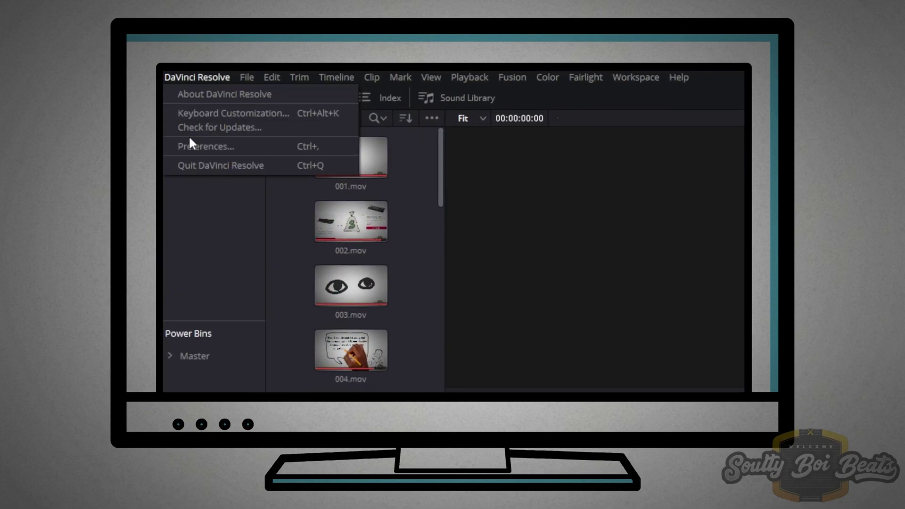
left_click(190, 140)
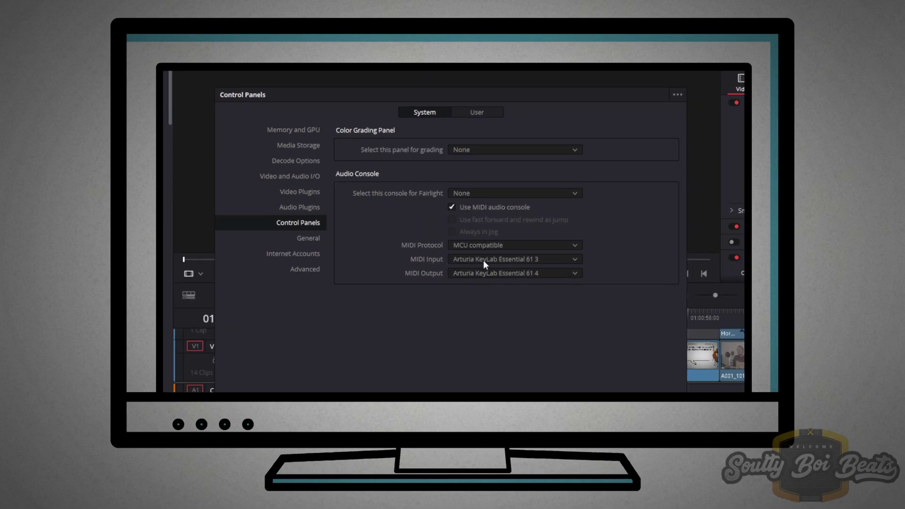
left_click(487, 245)
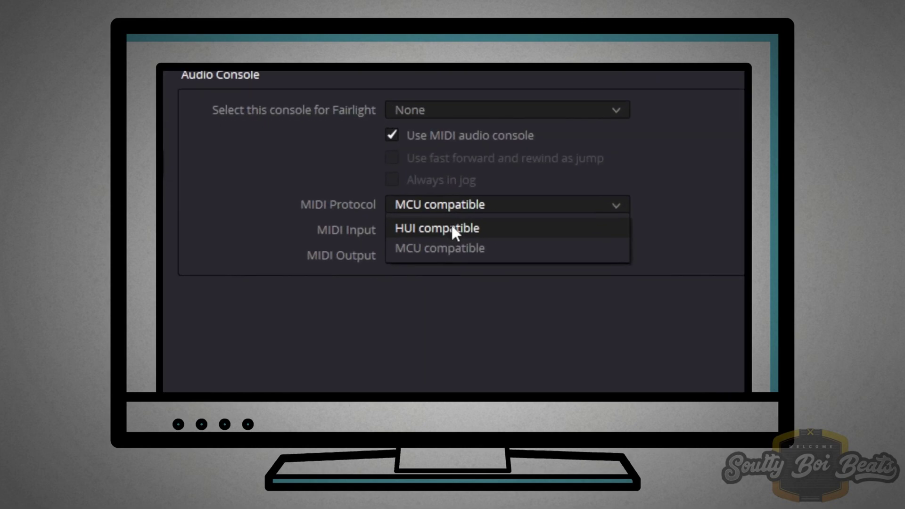
left_click(486, 258)
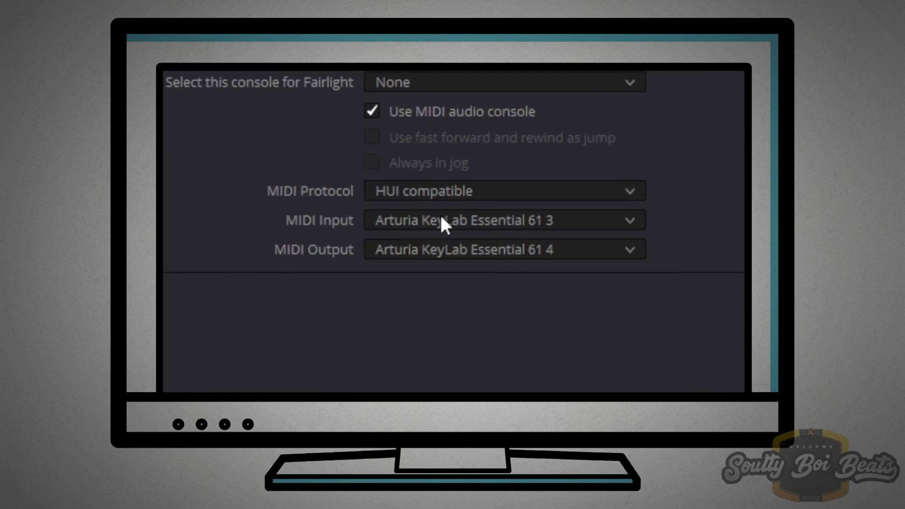
left_click(500, 221)
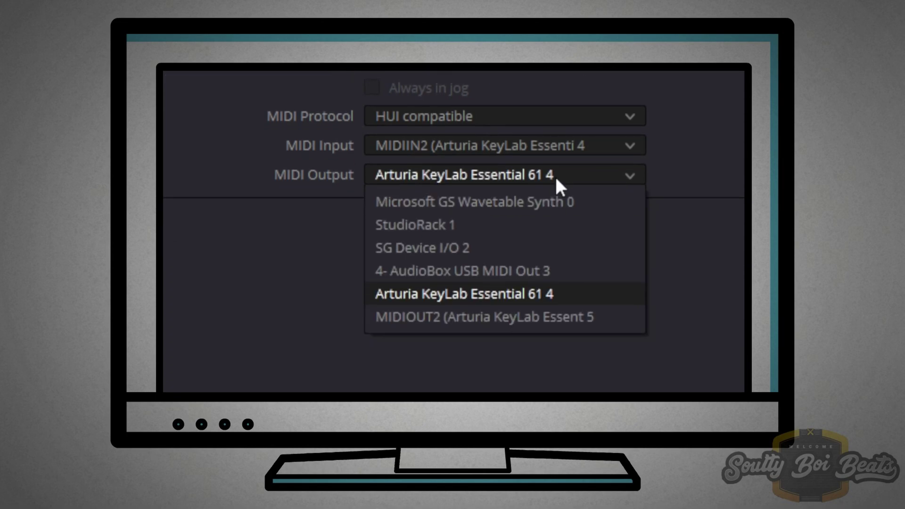
left_click(562, 297)
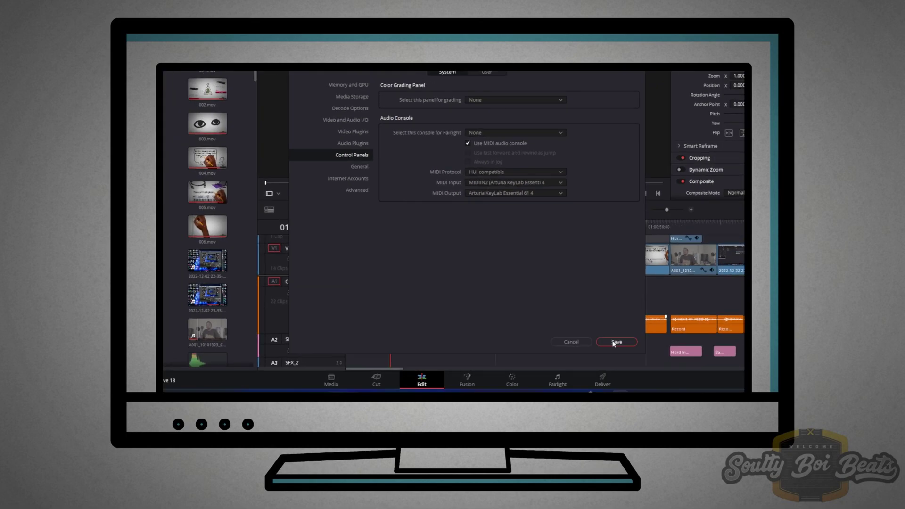
left_click(616, 342)
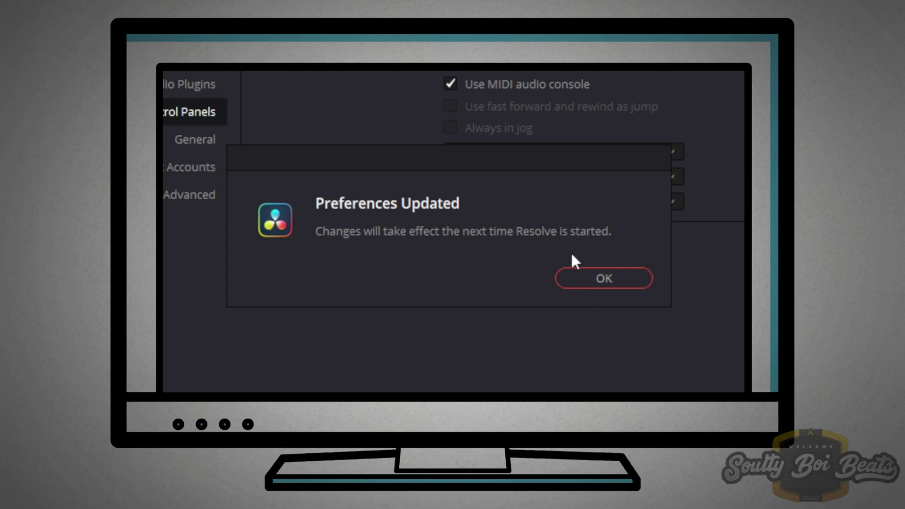
left_click(590, 286)
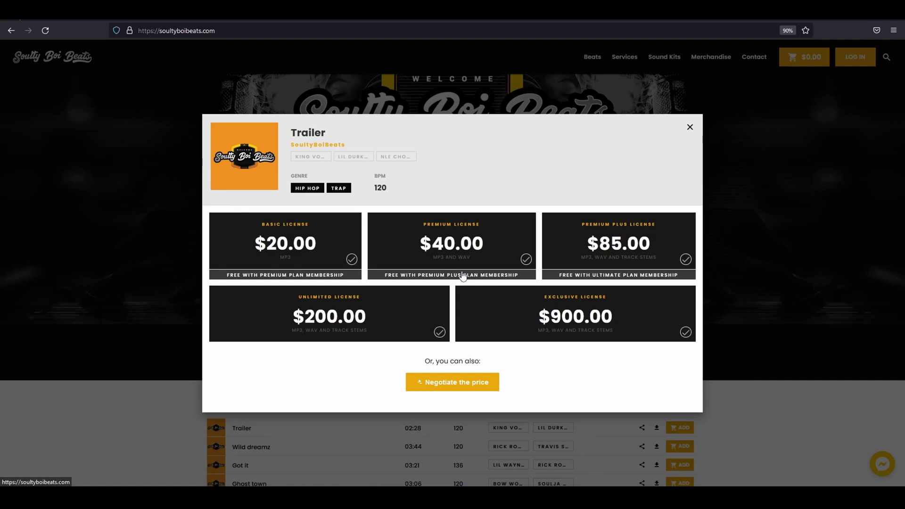
Add the $85 Premium Plus license, apply the coupon code, and highlight the -$21.25 discount.
left_click(600, 251)
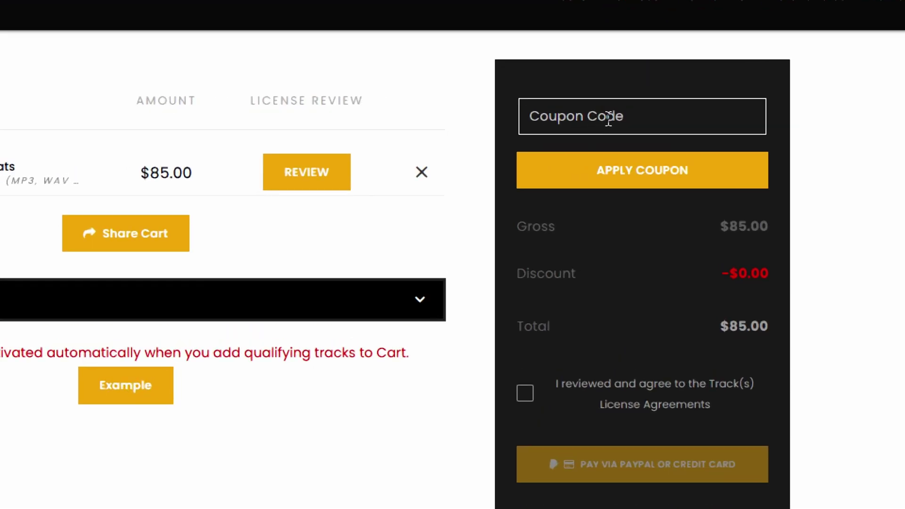
type("25BDC22")
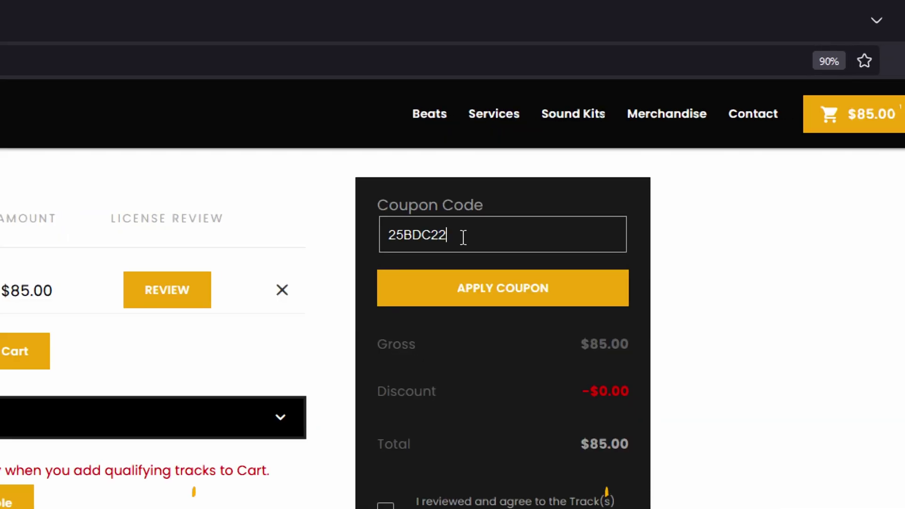
key("Return")
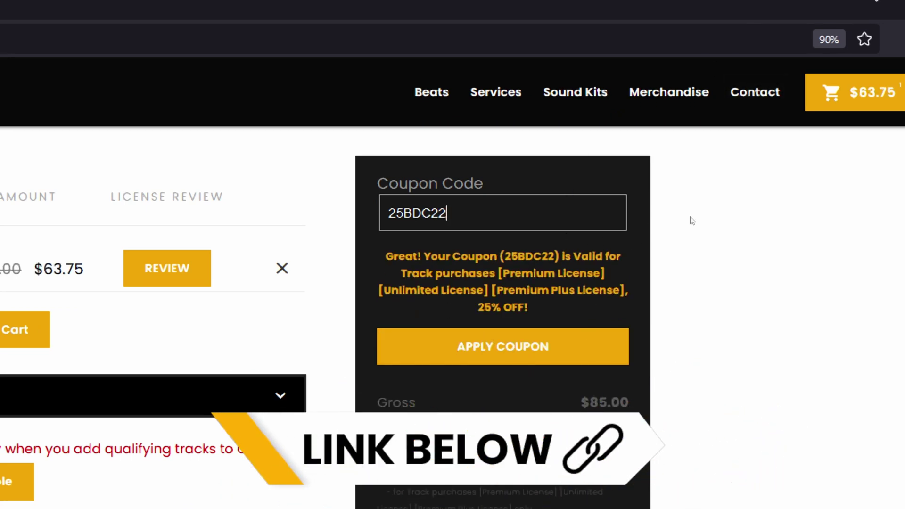
scroll(692, 221, "down", 2)
left_click_drag(575, 361, 647, 364)
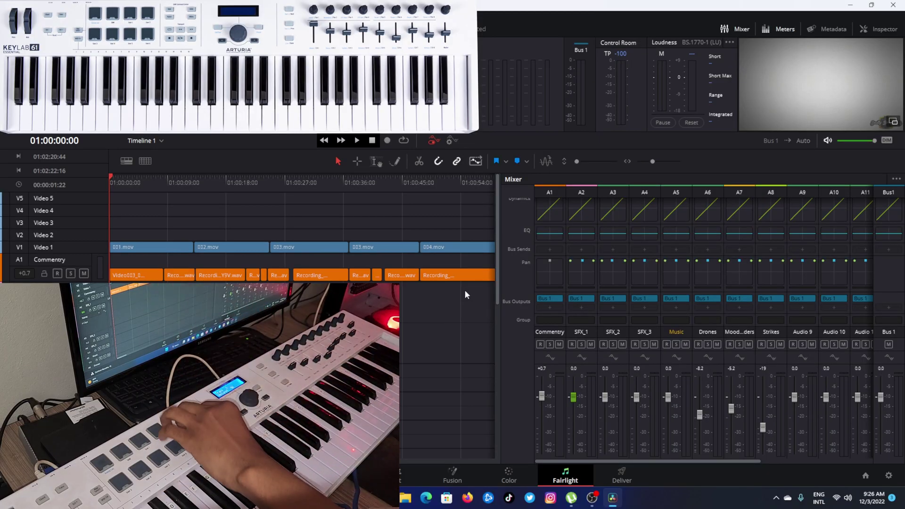
Start and stop Fairlight playback, rewind, and select the A8 Strikes mixer channel.
key("space")
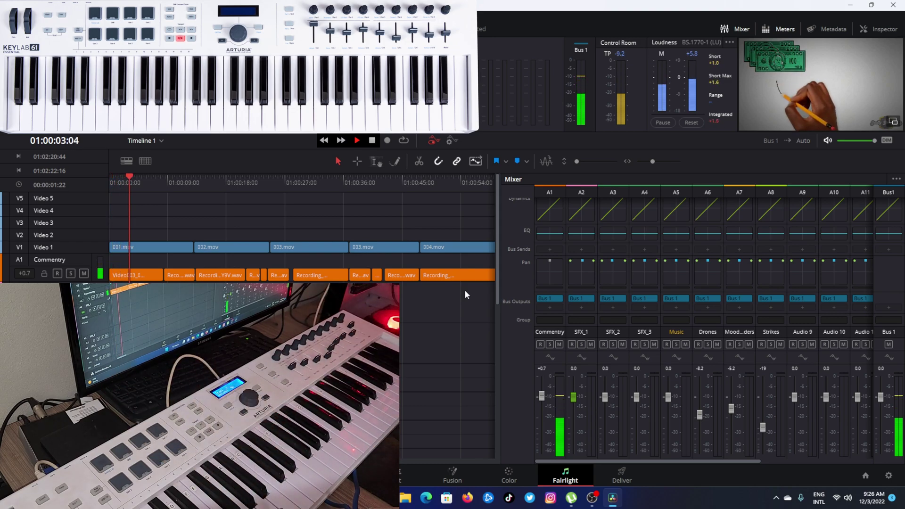
key("space")
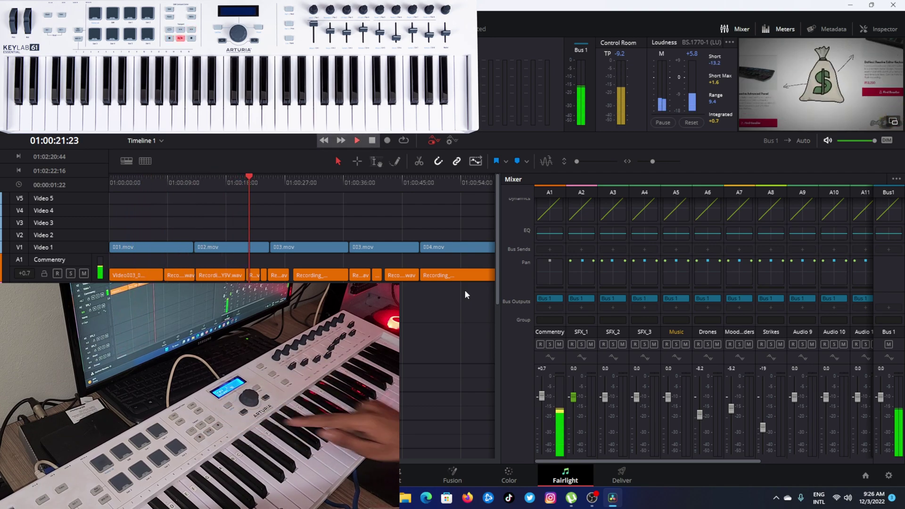
key("j")
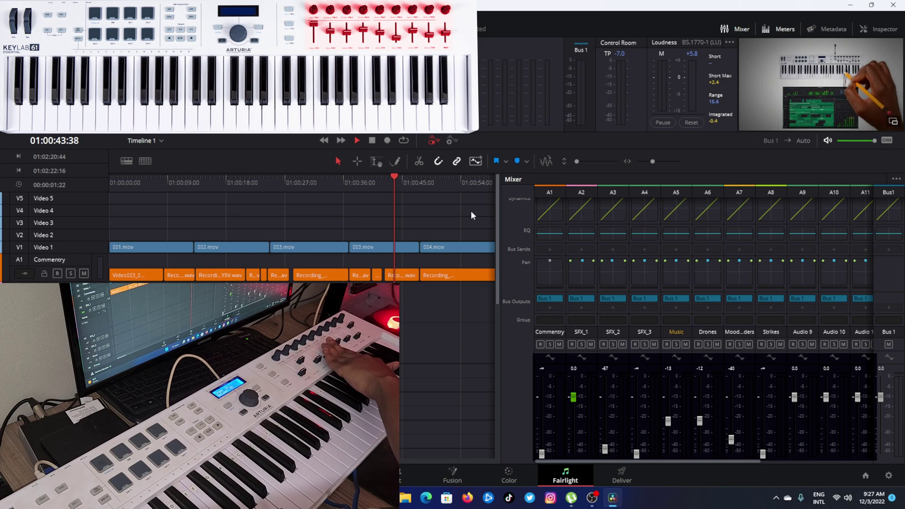
left_click(766, 191)
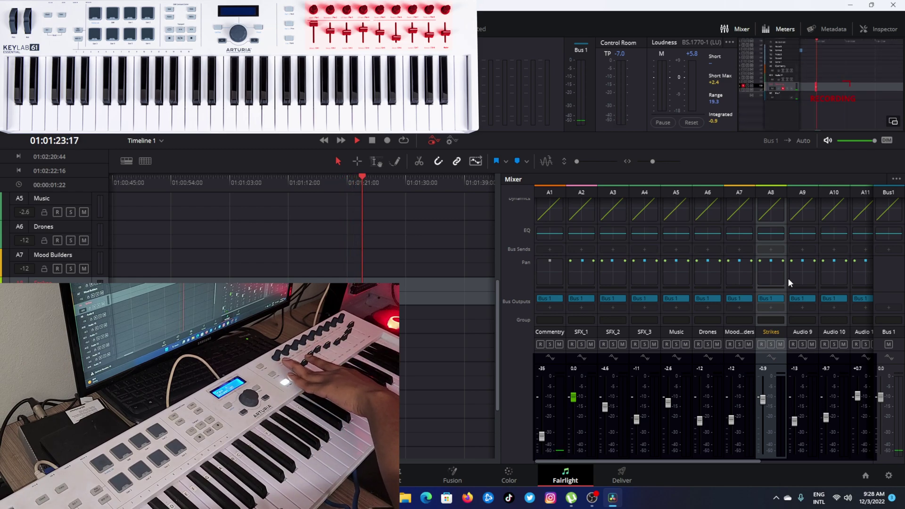
Scroll the Fairlight mixer across to channels A6–A16 and back.
left_click_drag(723, 460, 842, 468)
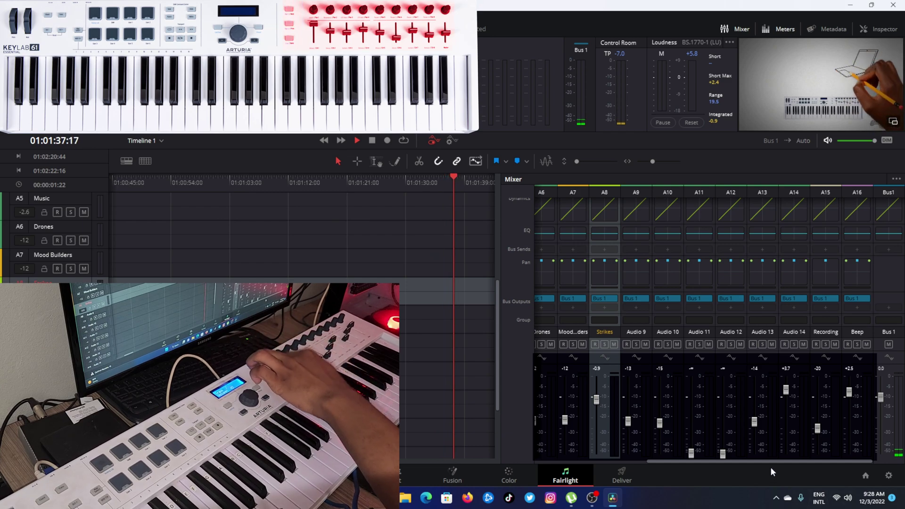
left_click_drag(757, 462, 639, 461)
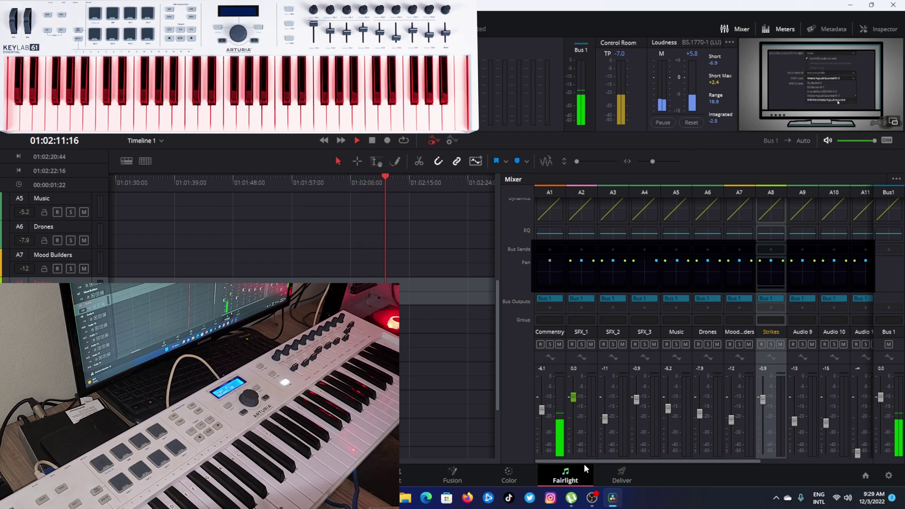
Insert Kontakt on the Strikes track from Instrument > VST and expand the Action Strikes patches.
scroll(750, 250, "up", 3)
left_click(750, 250)
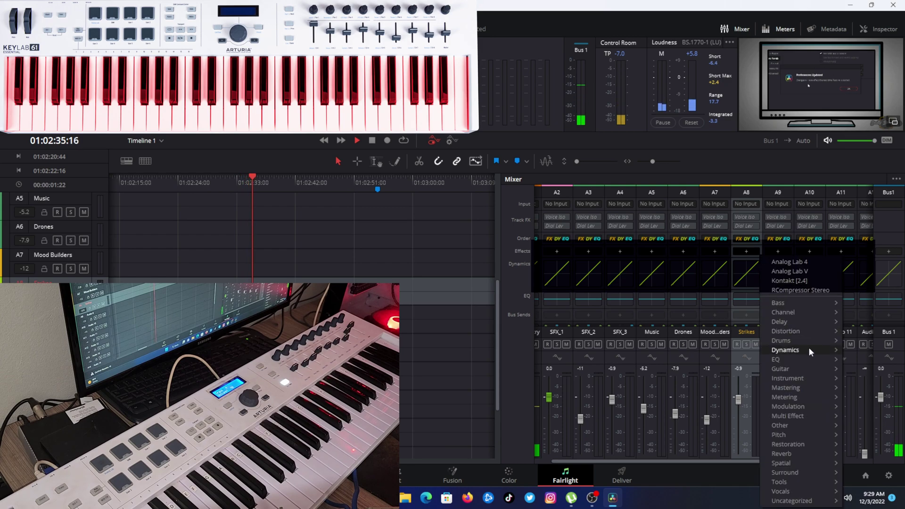
mouse_move(814, 380)
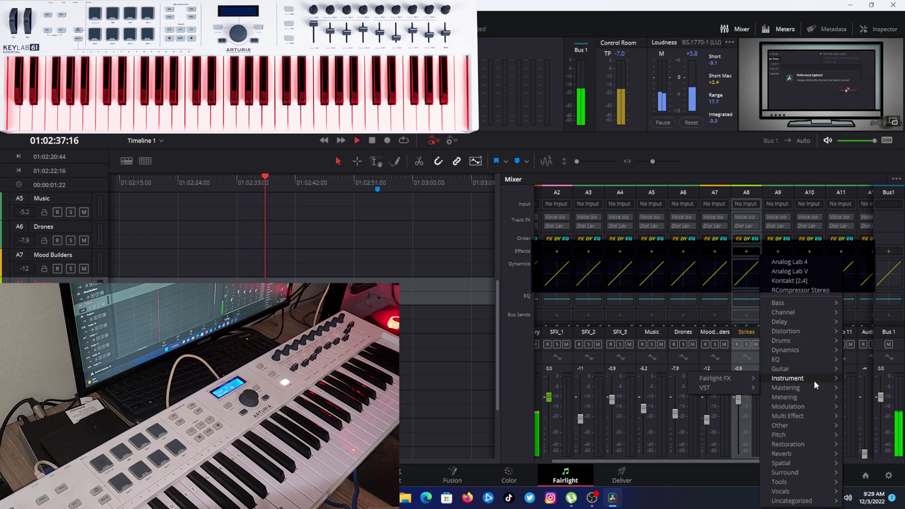
mouse_move(743, 390)
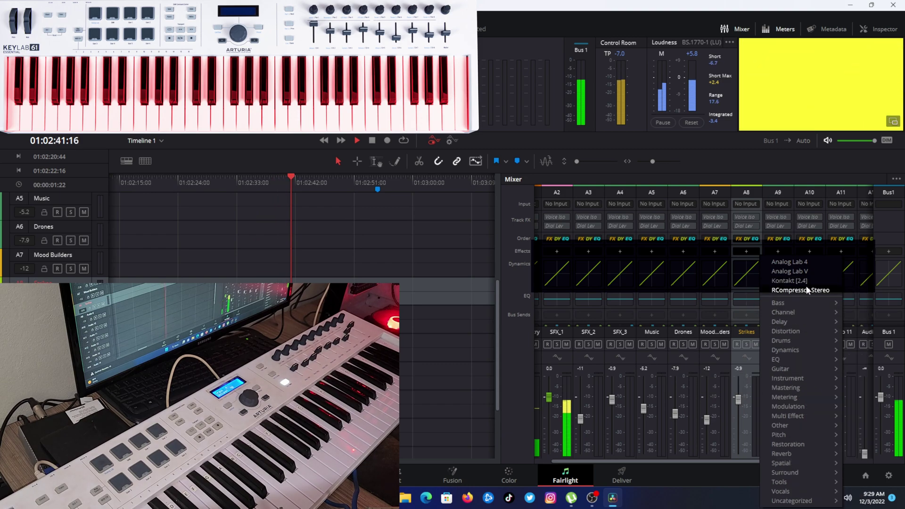
left_click(795, 282)
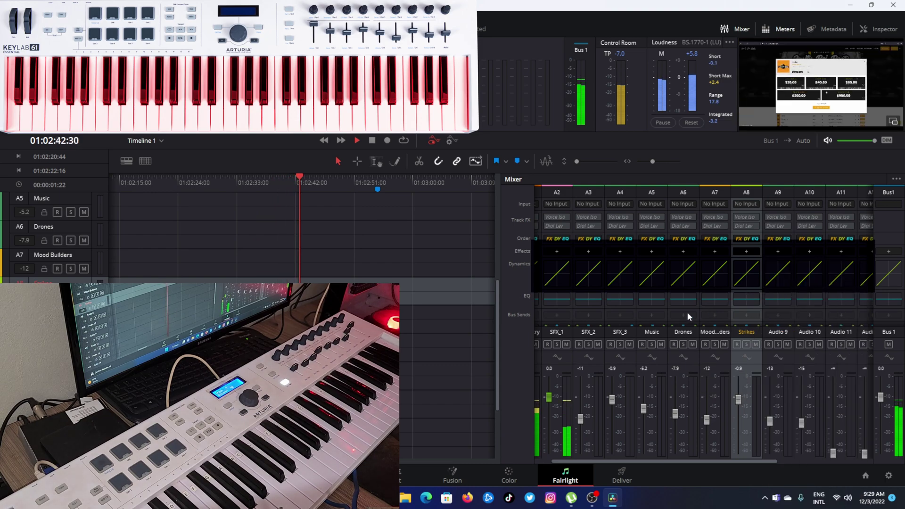
left_click(310, 186)
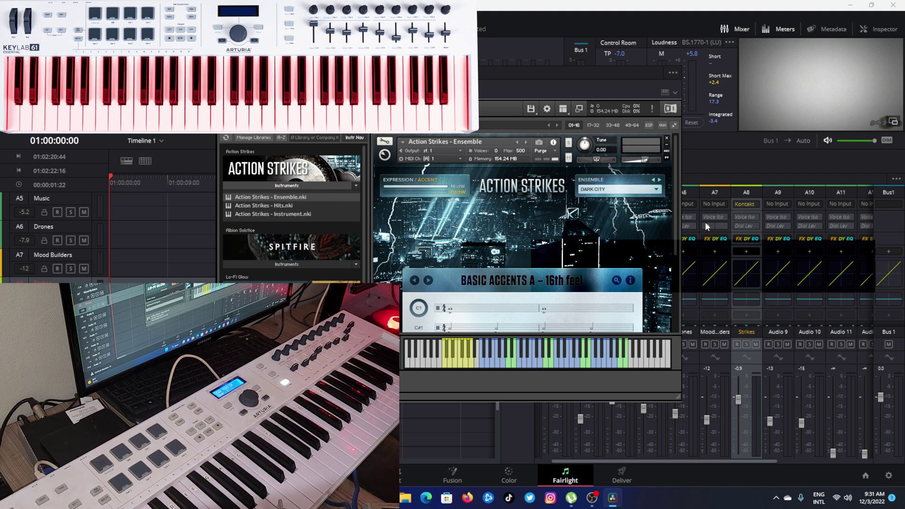
Set Kontakt's MIDI input to the Arturia KeyLab Essential 61 port.
left_click(675, 93)
mouse_move(747, 156)
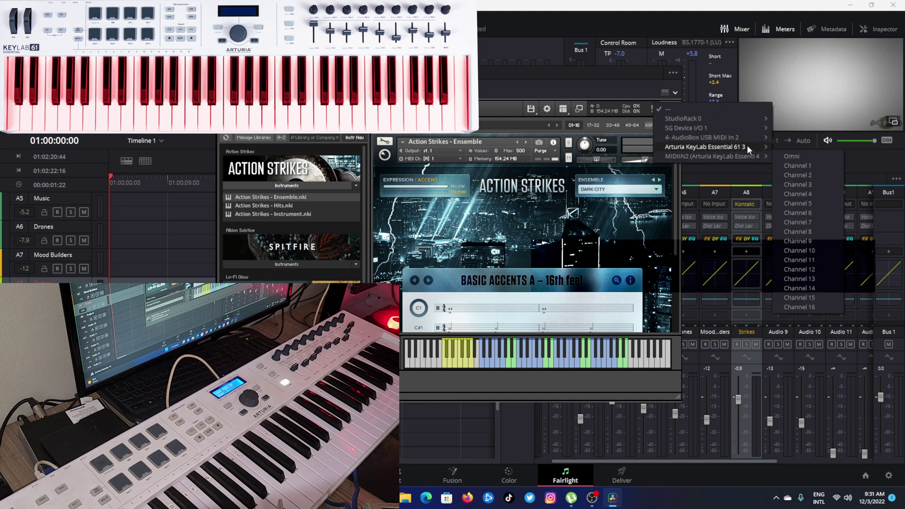
left_click(799, 158)
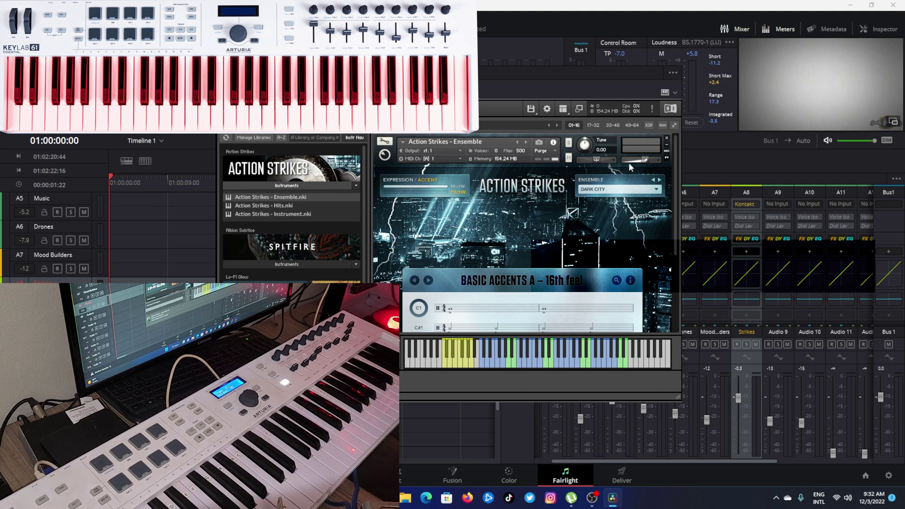
Set the Control Panels MIDI Output to MIDIOUT2 (Arturia KeyLab) and save.
scroll(618, 461, "left", 2)
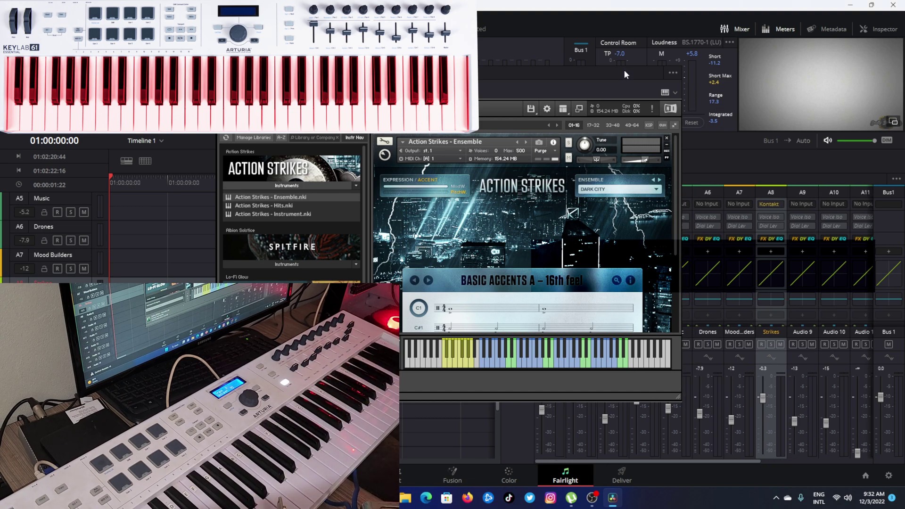
left_click_drag(620, 76, 450, 134)
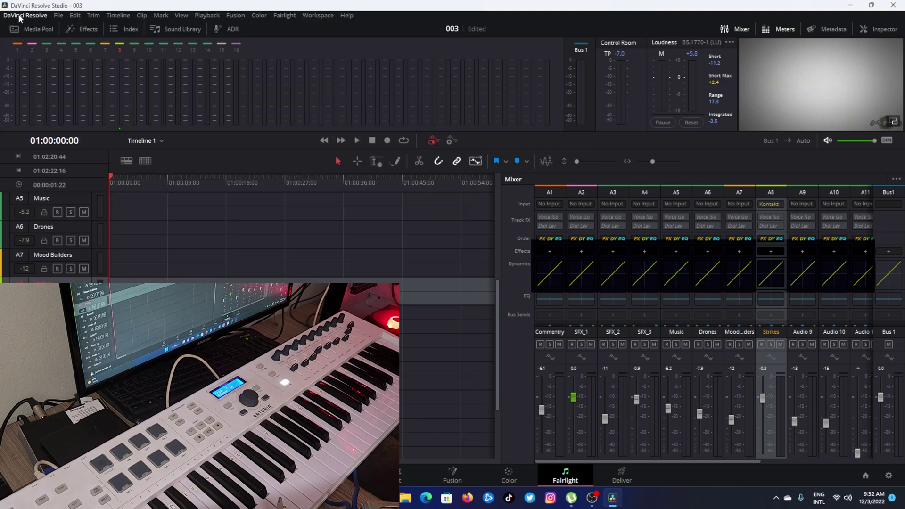
left_click(25, 15)
left_click(33, 60)
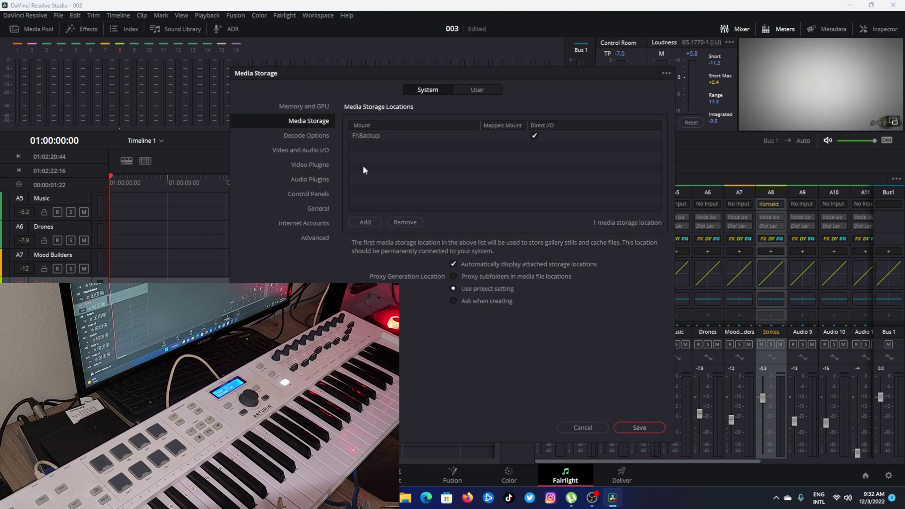
left_click(319, 193)
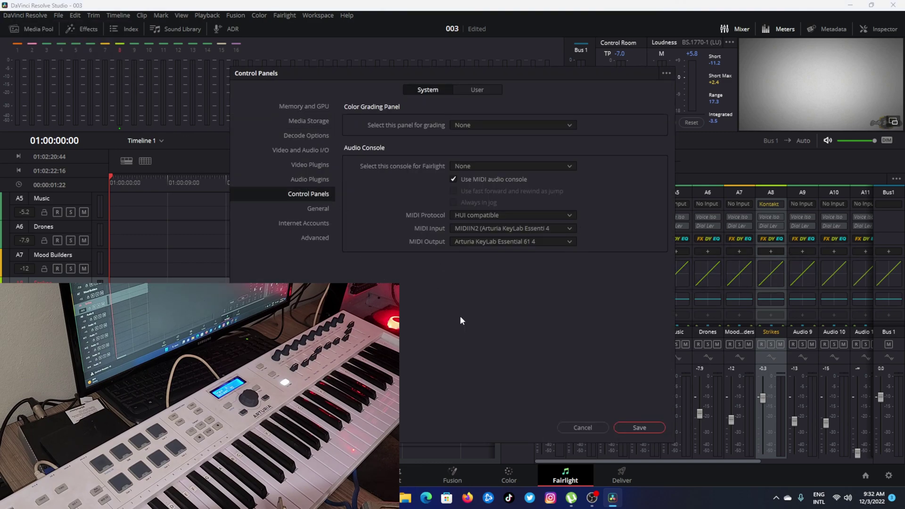
left_click(537, 241)
left_click(541, 307)
left_click(639, 429)
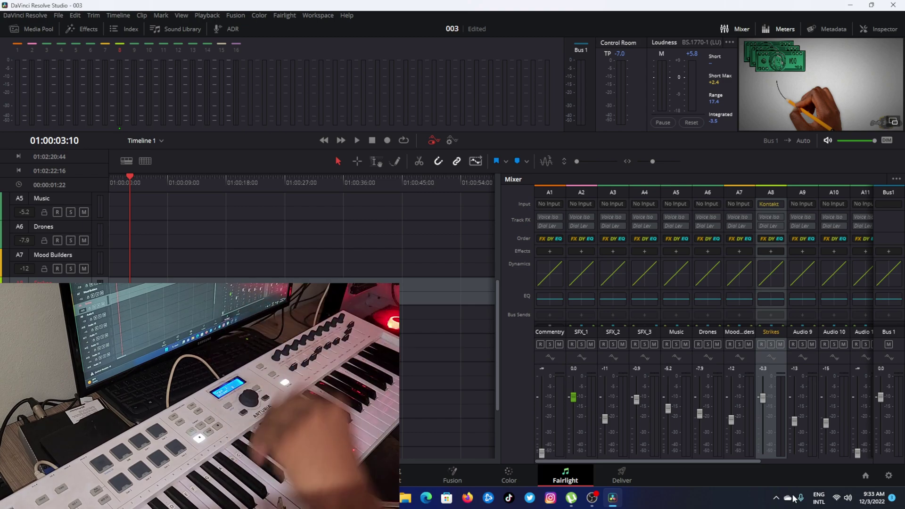
Switch the Control Panels MIDI Output back to Arturia KeyLab Essential 61 4 and save.
left_click(26, 16)
left_click(35, 60)
left_click(537, 242)
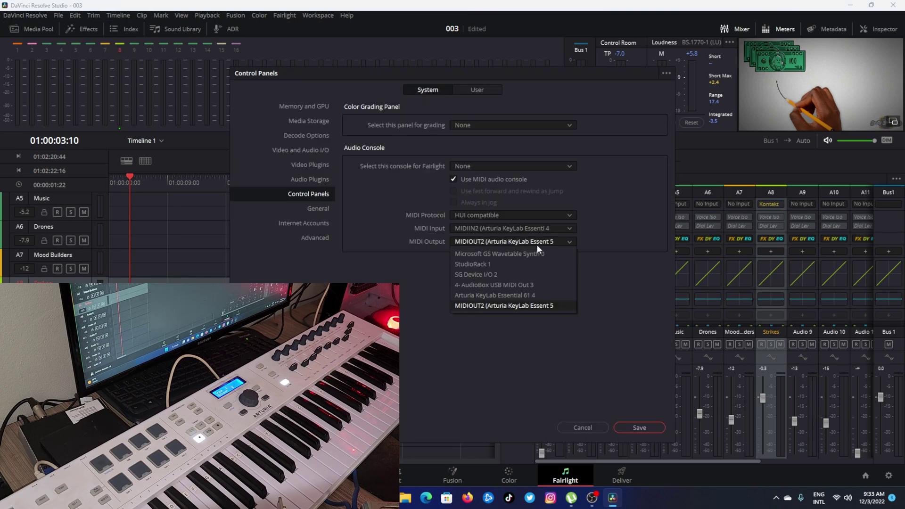
left_click(536, 298)
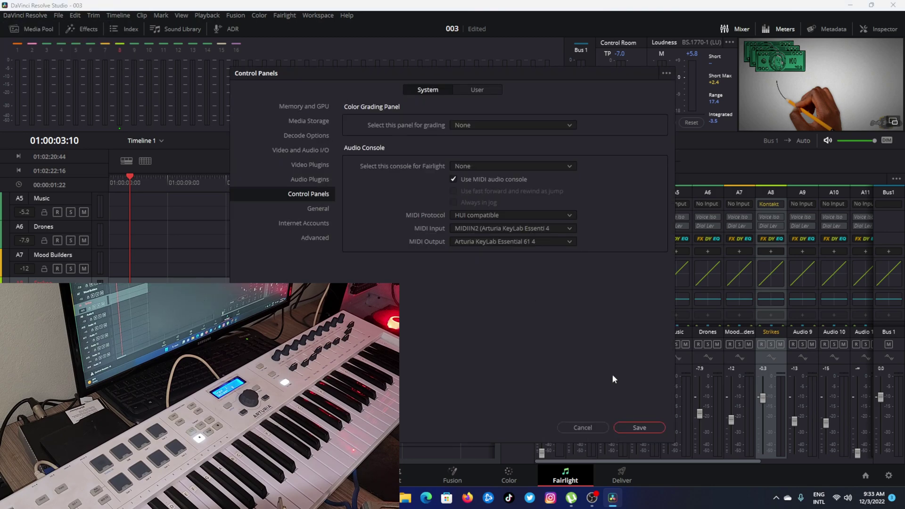
left_click(640, 428)
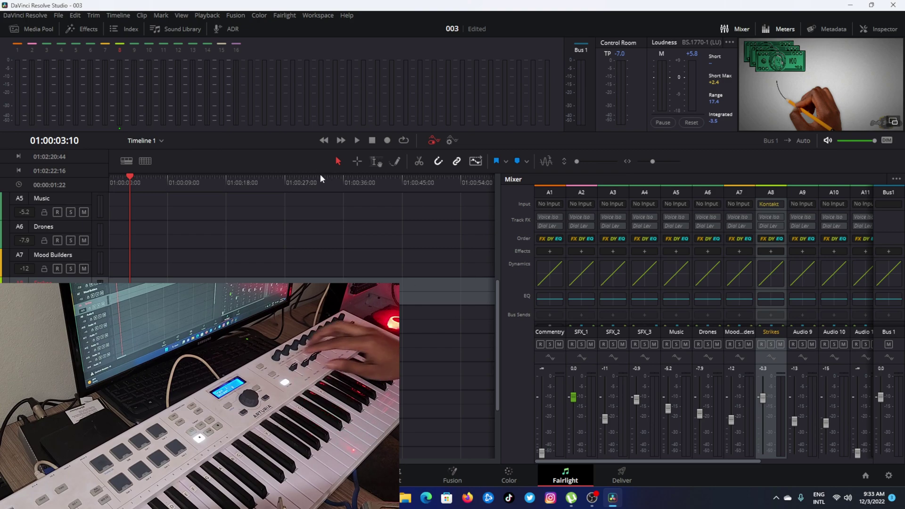